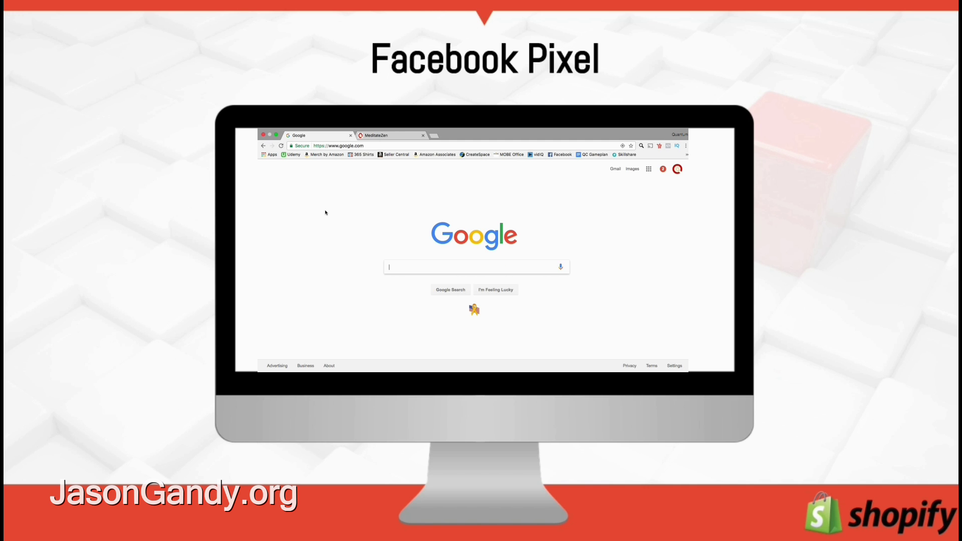
# - Load shopify.com in the current browser tab
pyautogui.click(345, 146)
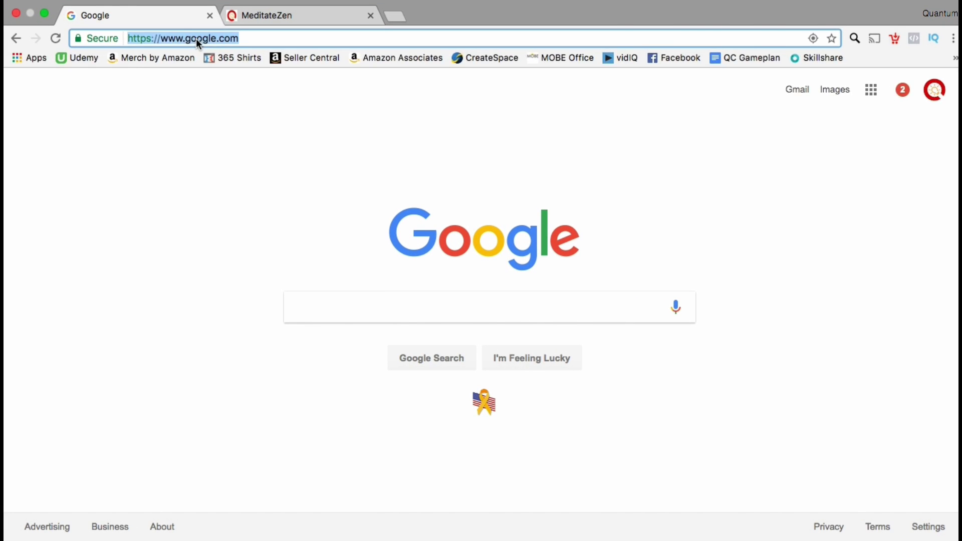
pyautogui.write('shopify.com')
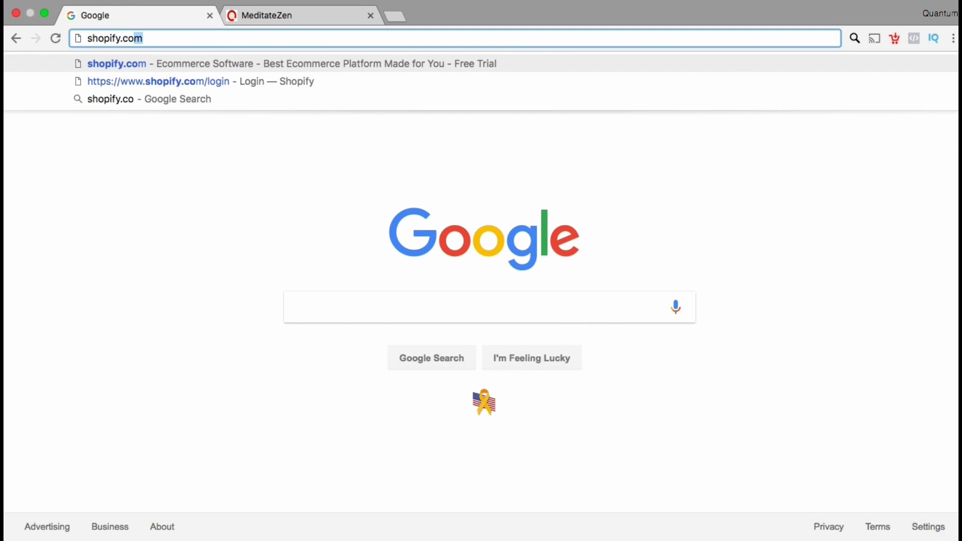
pyautogui.press('Return')
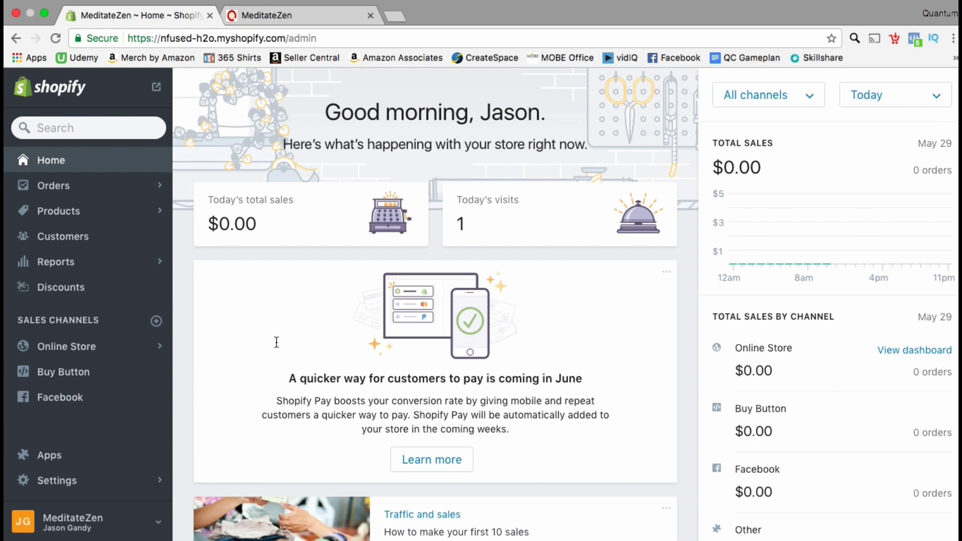
# - Open Online Store Preferences, scroll to the Facebook Pixel section and open its help article
pyautogui.click(157, 348)
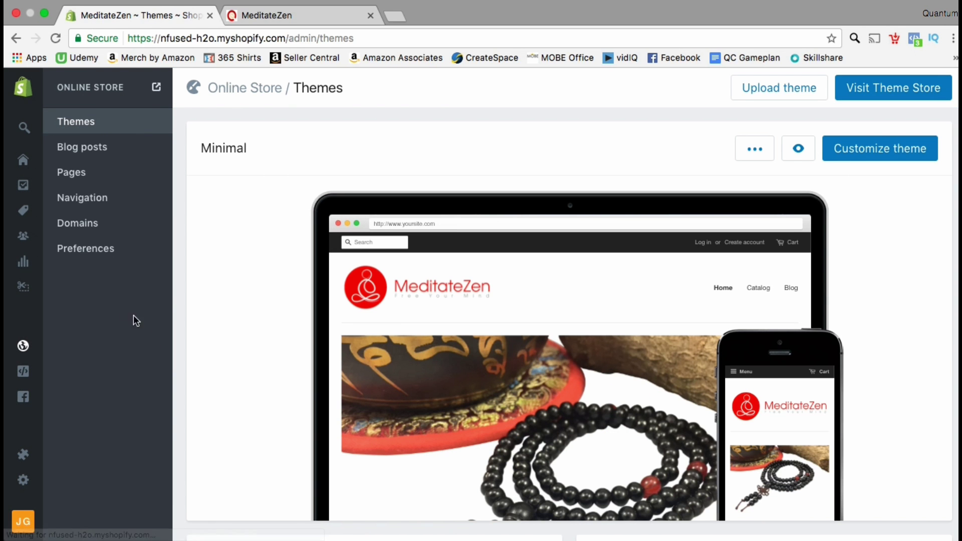
pyautogui.click(106, 251)
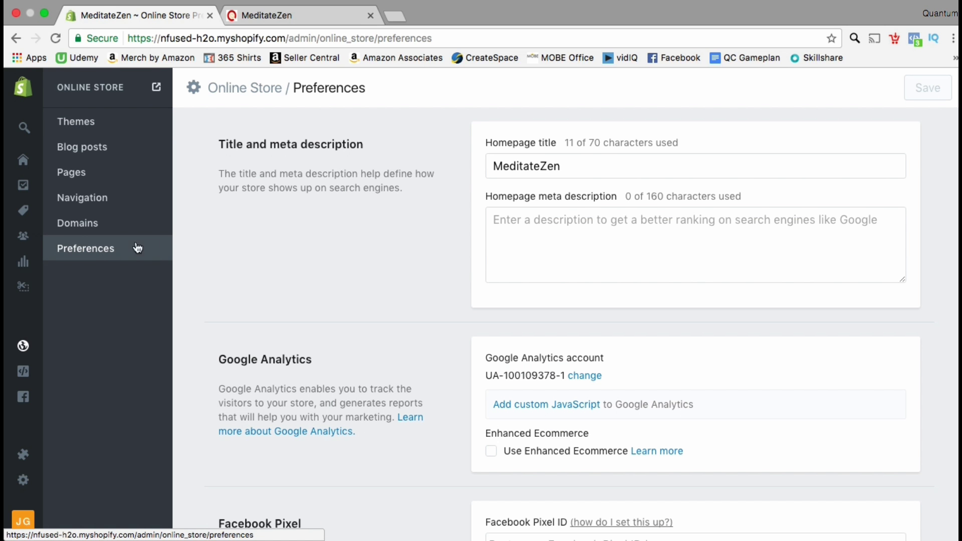
pyautogui.scroll(-2, 309, 261)
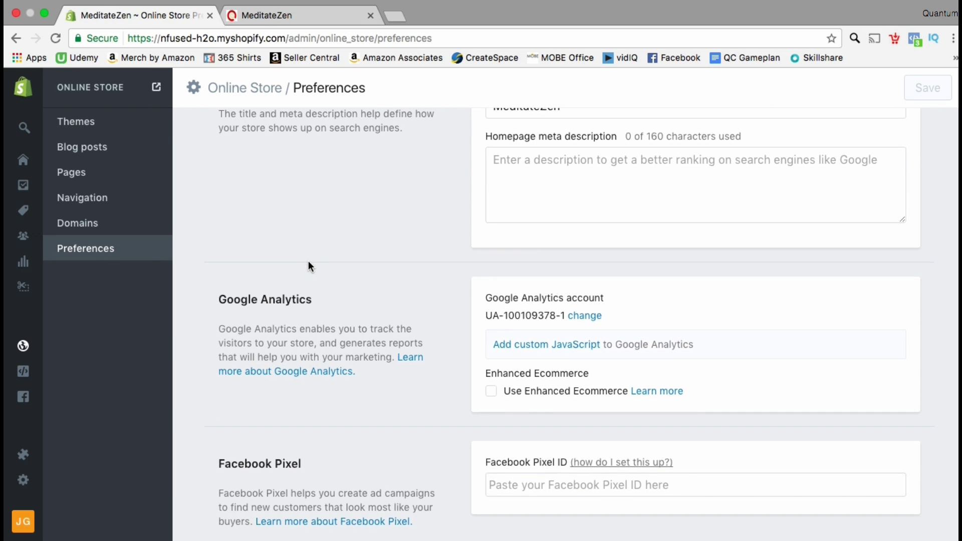
pyautogui.scroll(-5, 308, 262)
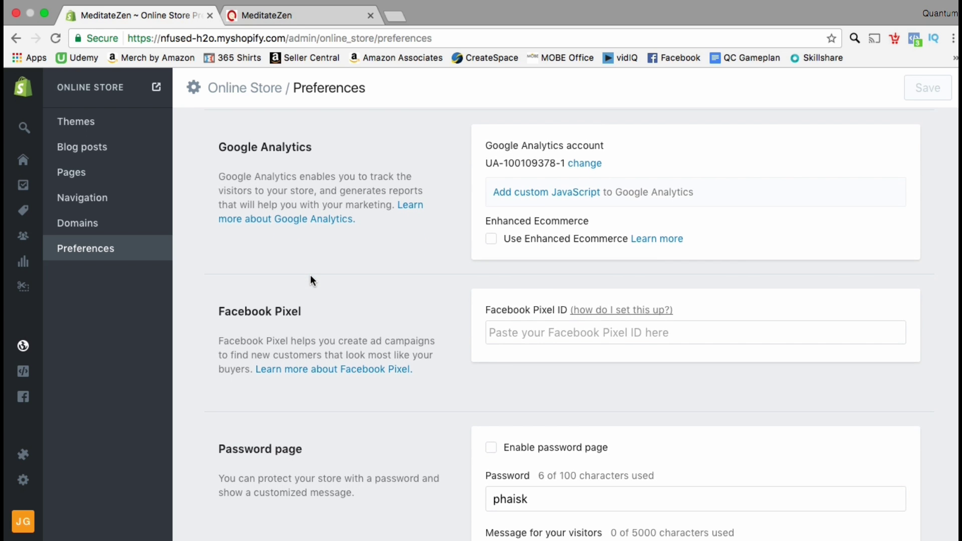
pyautogui.scroll(-3, 311, 277)
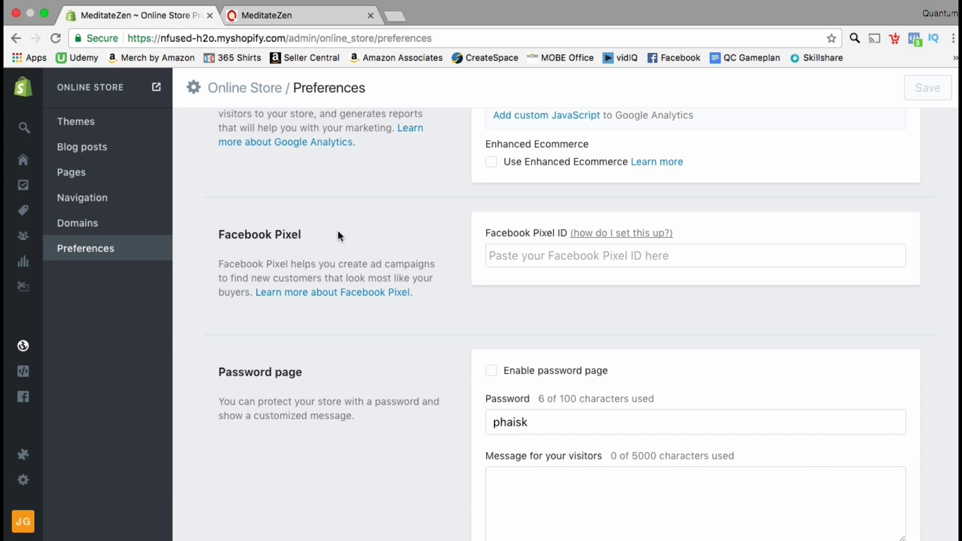
pyautogui.click(336, 293)
# - Read through the Facebook Pixel help article, then close its tab
pyautogui.scroll(-5, 362, 201)
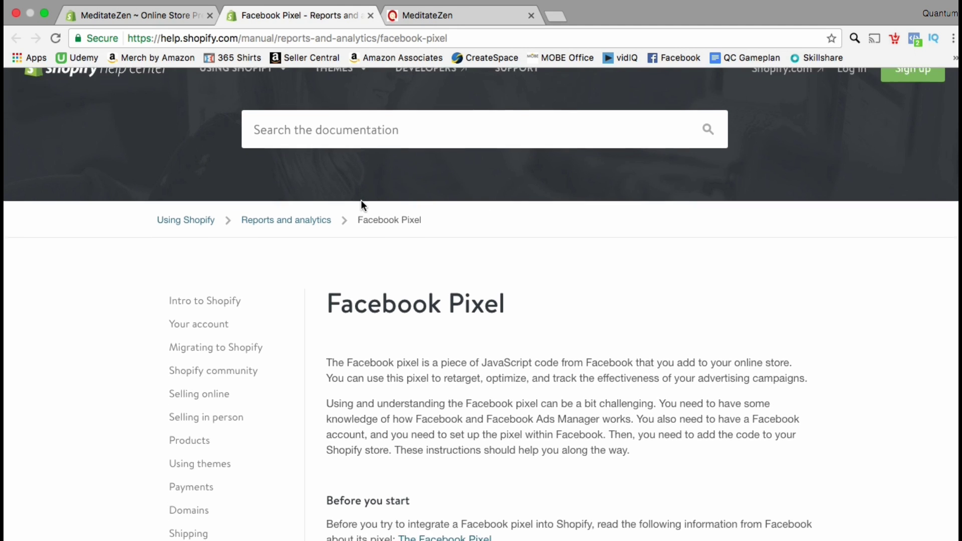
pyautogui.scroll(-5, 362, 201)
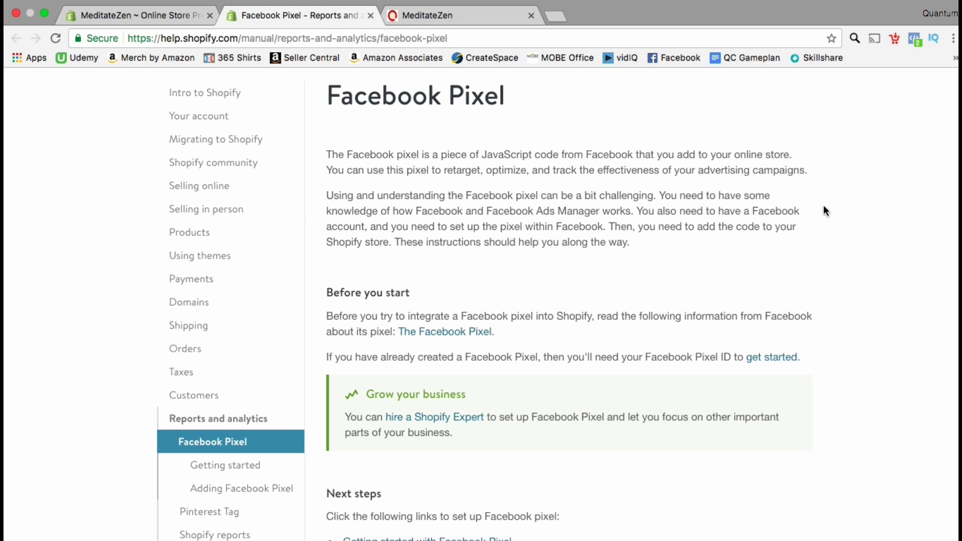
pyautogui.scroll(-8, 824, 206)
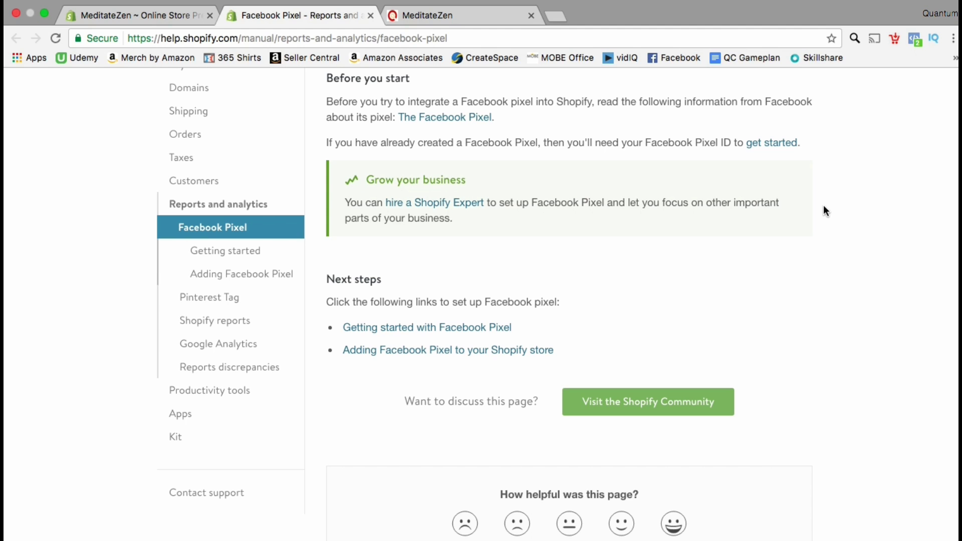
pyautogui.click(370, 17)
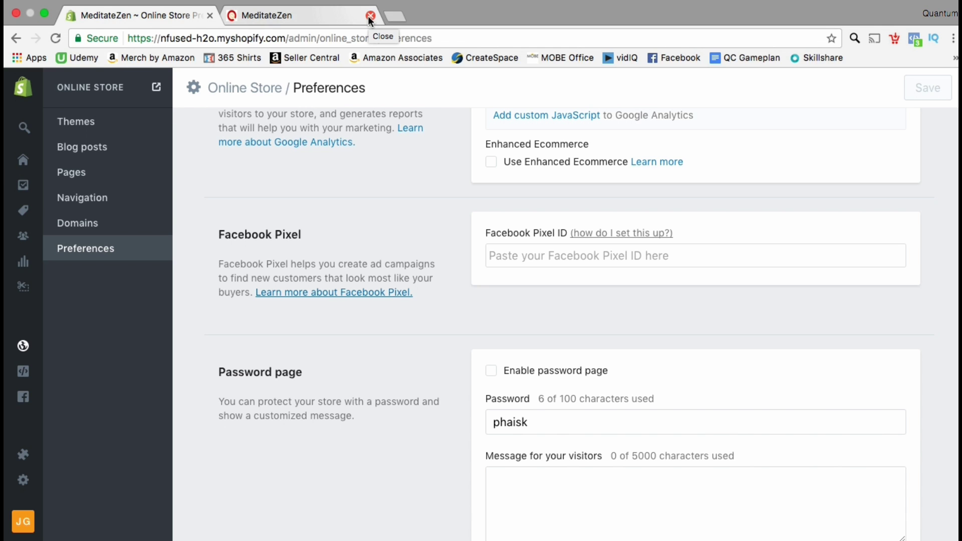
# - Open business.facebook.com in a new tab placed right after the Shopify admin
pyautogui.click(393, 18)
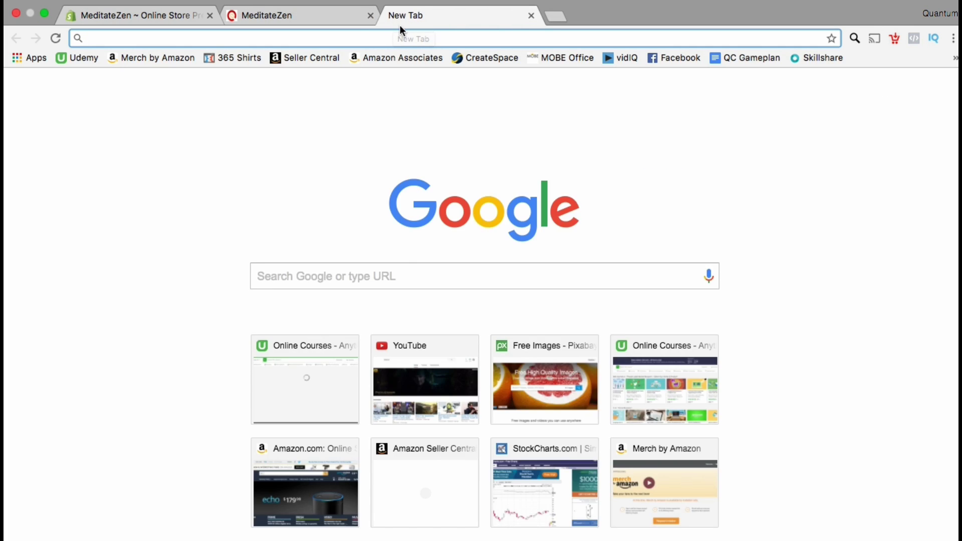
pyautogui.write('busni')
pyautogui.press('BackSpace')
pyautogui.press('BackSpace')
pyautogui.write('i')
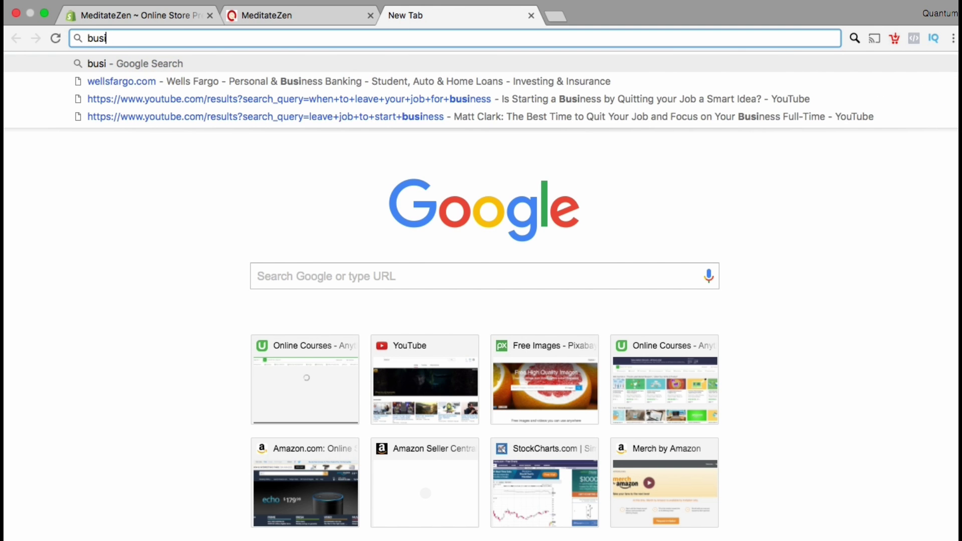
pyautogui.write('ness.facebook.com')
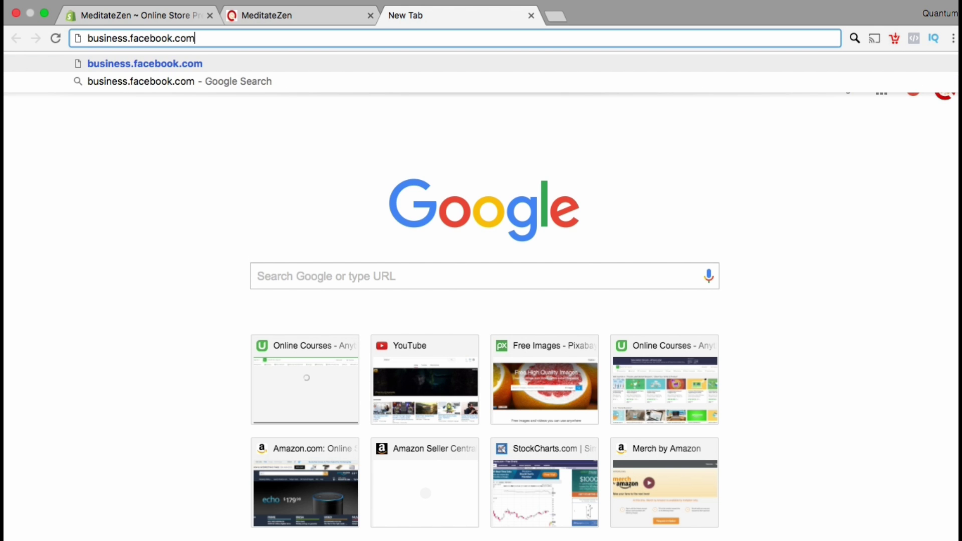
pyautogui.press('Return')
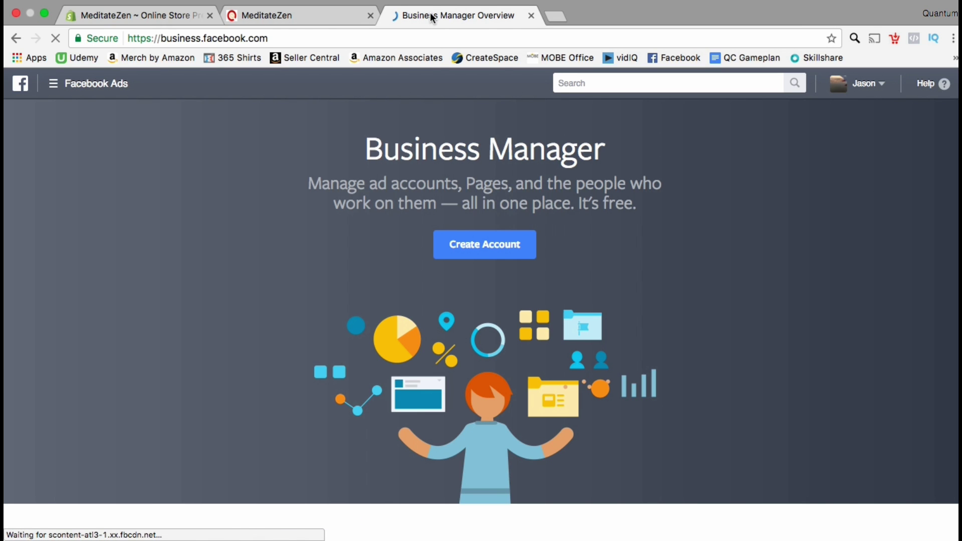
pyautogui.moveTo(428, 15); pyautogui.dragTo(334, 14)
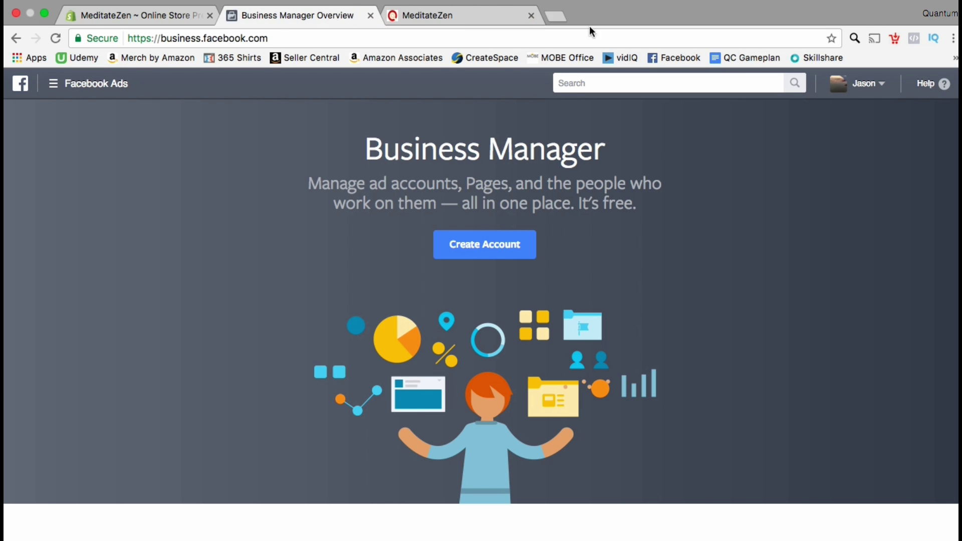
# - Log out of the current Facebook account and fill the account e-mail from saved suggestions
pyautogui.click(881, 86)
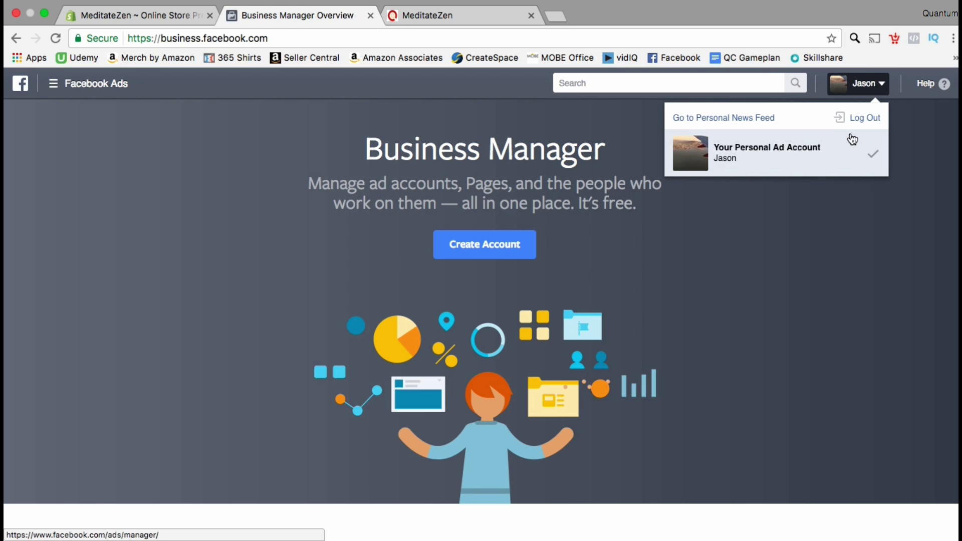
pyautogui.click(863, 119)
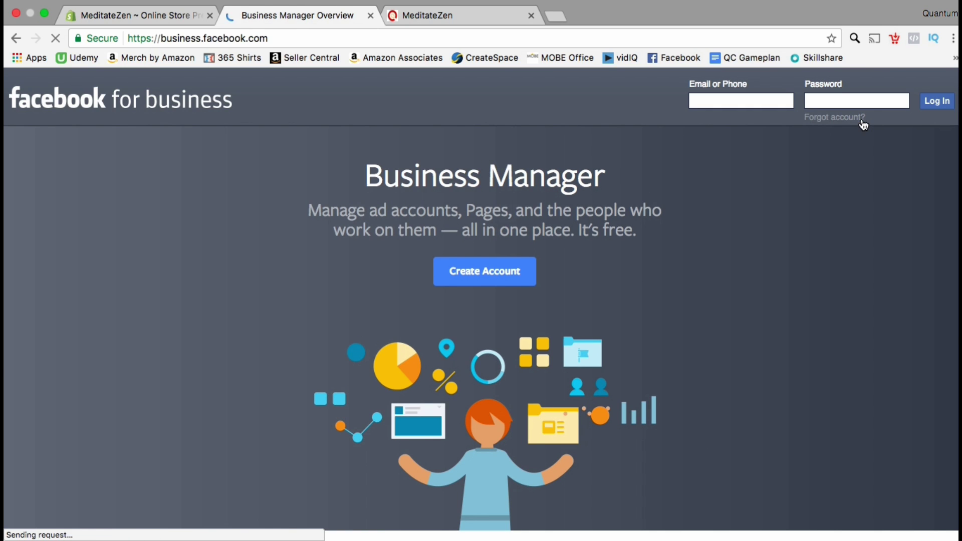
pyautogui.write('quant')
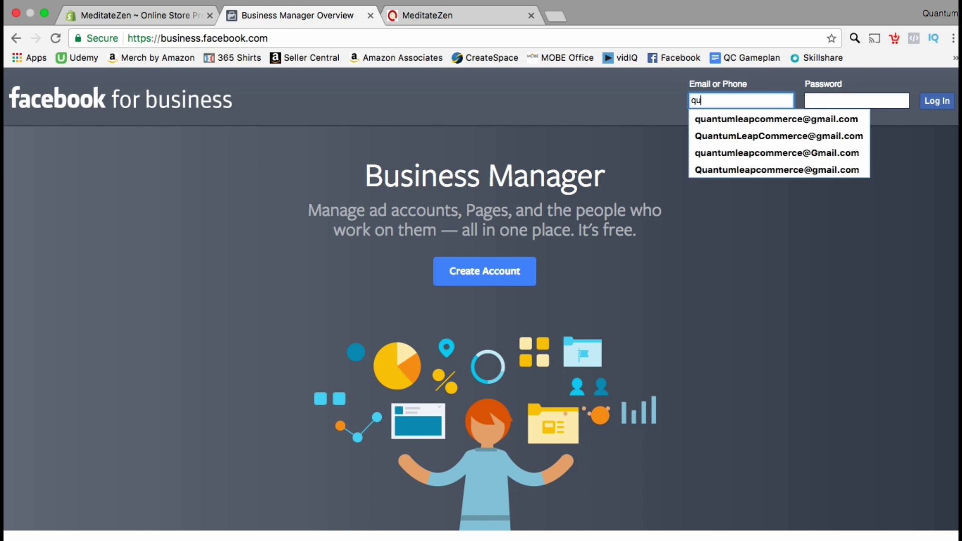
pyautogui.click(778, 118)
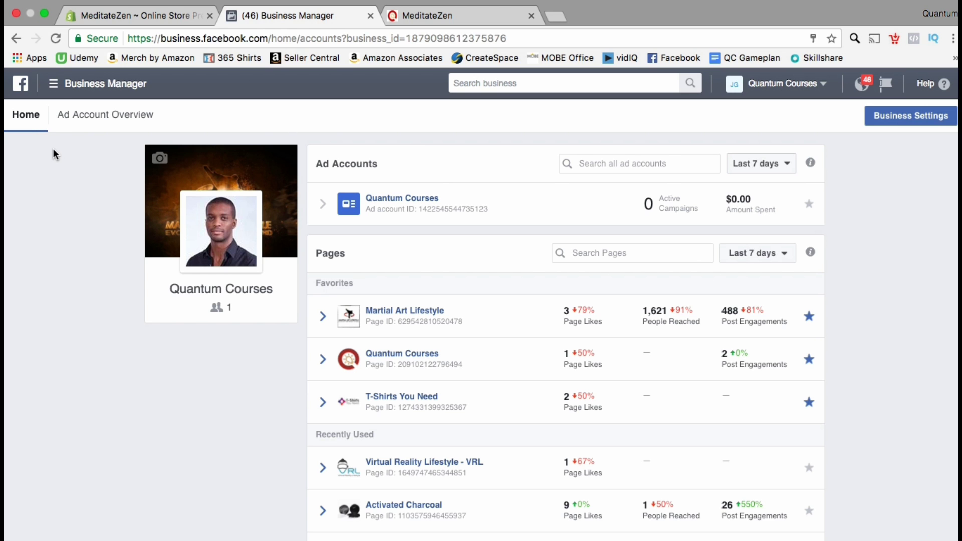
# - Expand Business Manager's menu to All Tools and go to the Pixels page
pyautogui.click(56, 90)
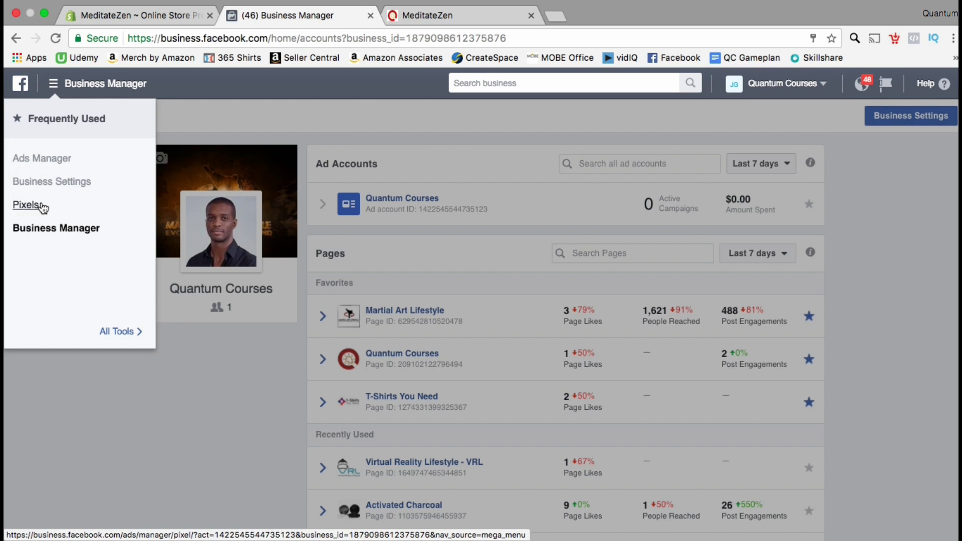
pyautogui.click(120, 333)
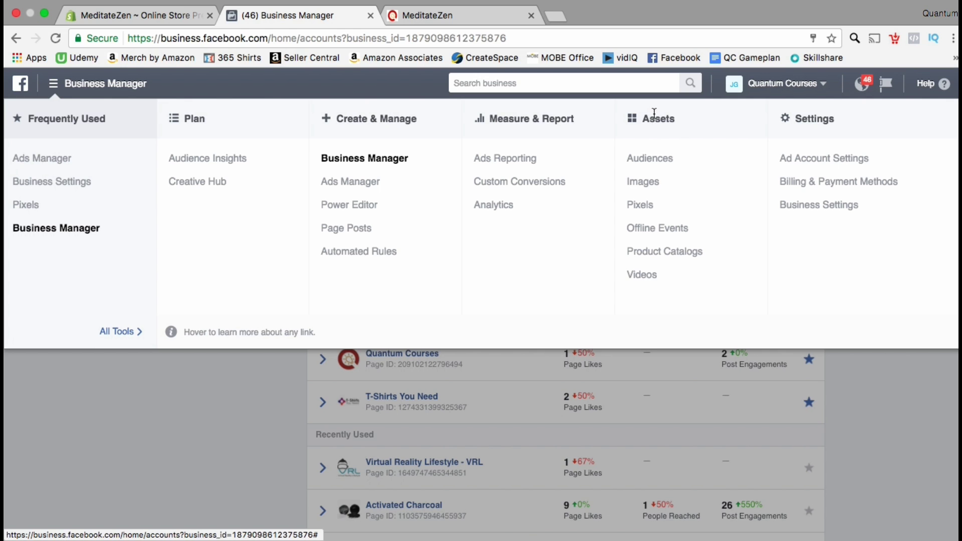
pyautogui.click(641, 205)
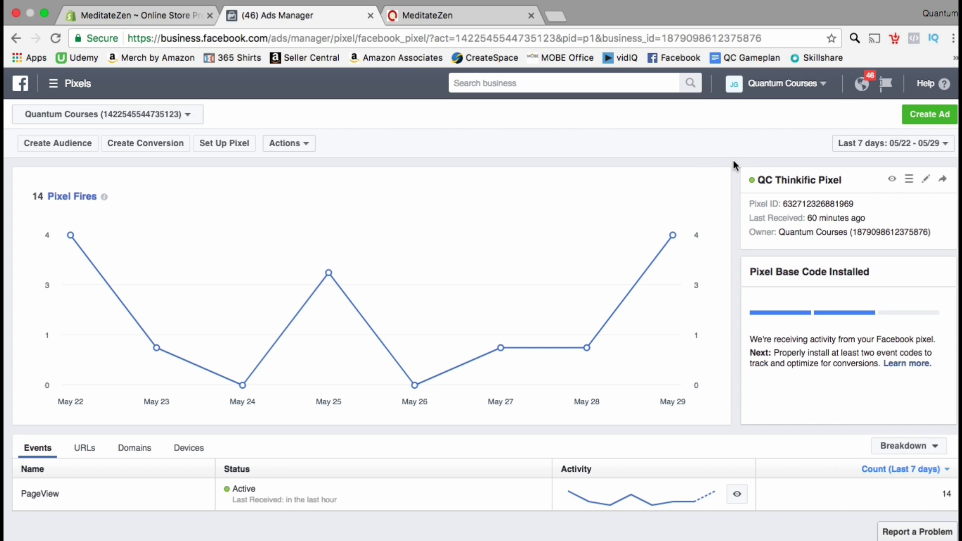
# - Check the pixel's activity on the URLs and Domains tabs
pyautogui.scroll(-1, 733, 166)
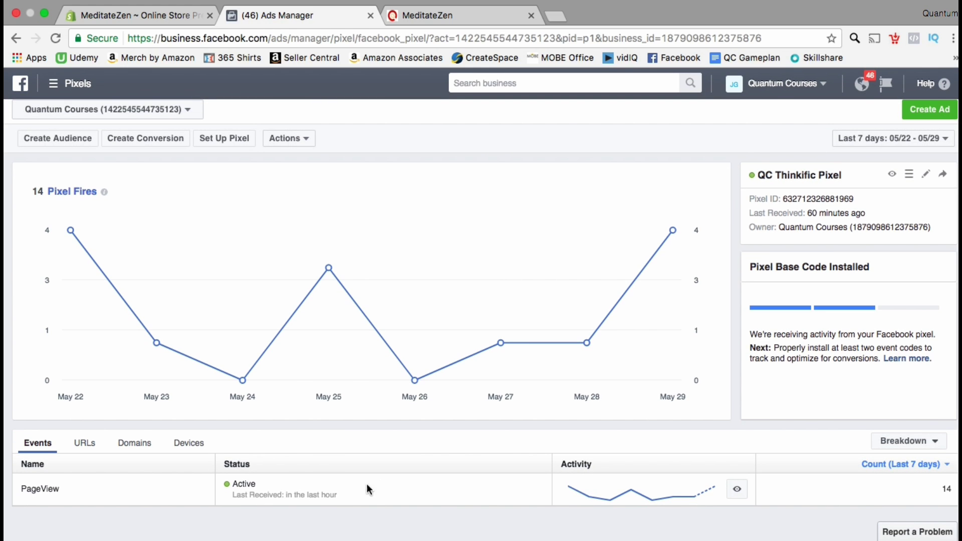
pyautogui.click(91, 447)
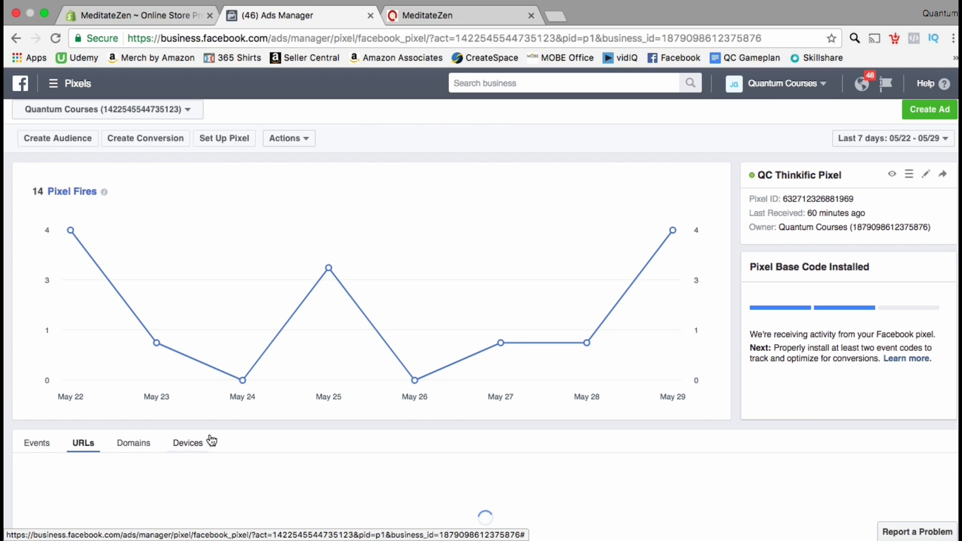
pyautogui.scroll(-5, 227, 439)
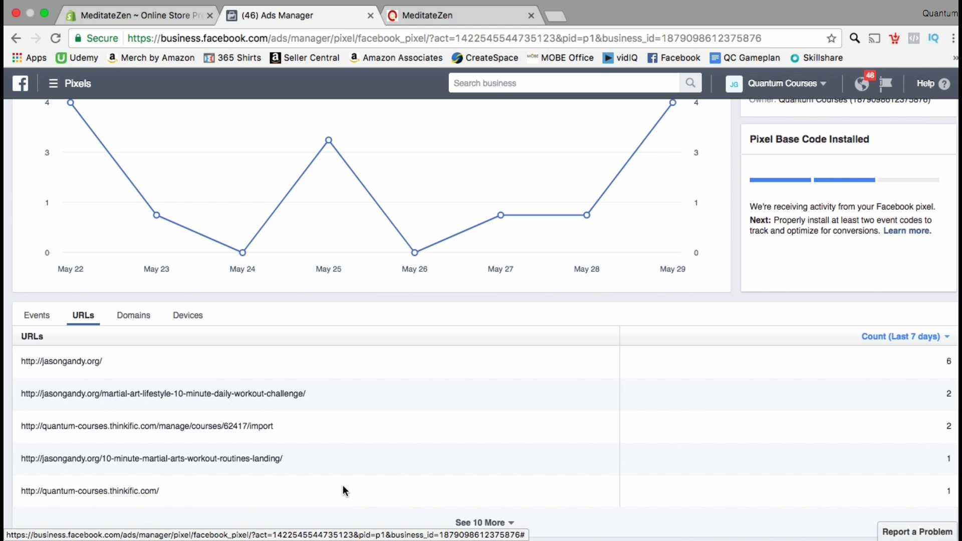
pyautogui.scroll(4, 344, 490)
pyautogui.click(134, 425)
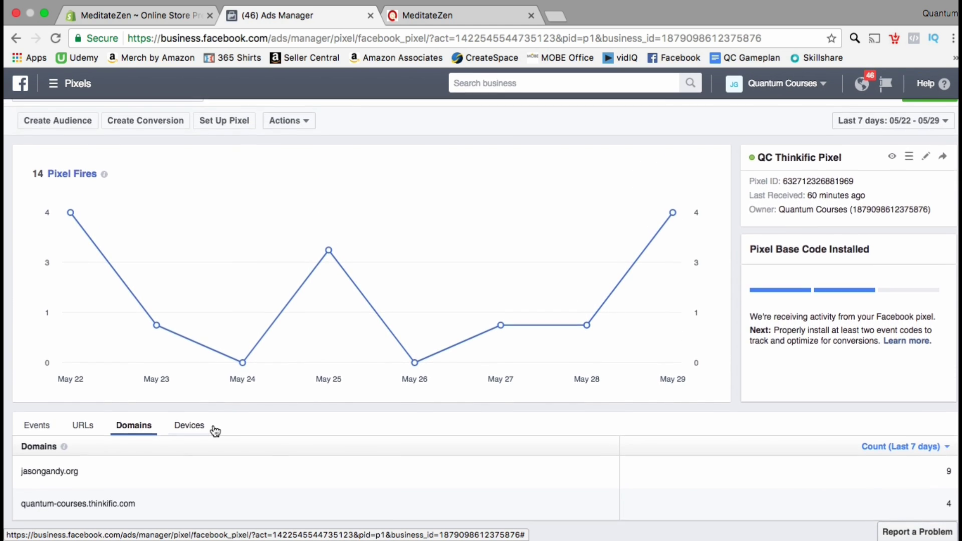
pyautogui.scroll(1, 216, 432)
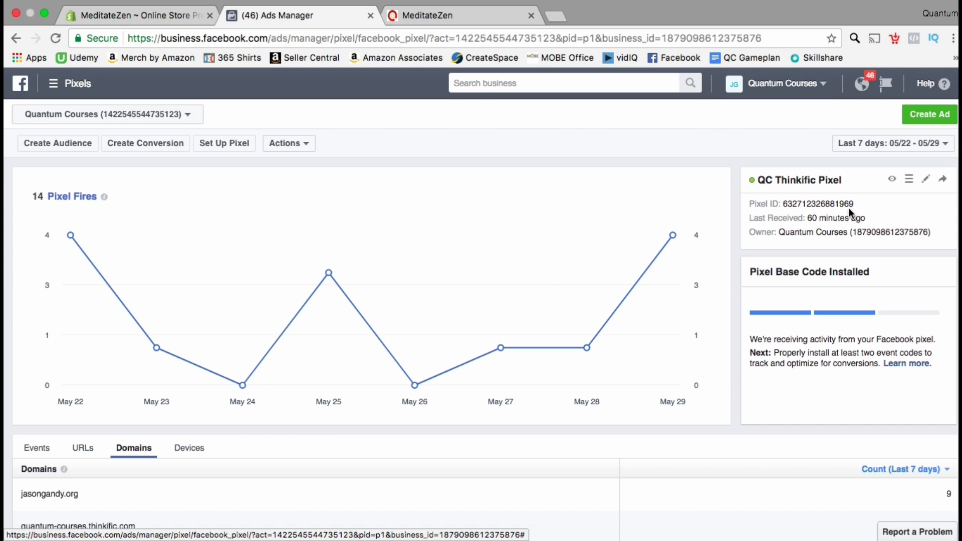
pyautogui.moveTo(855, 203); pyautogui.dragTo(784, 206)
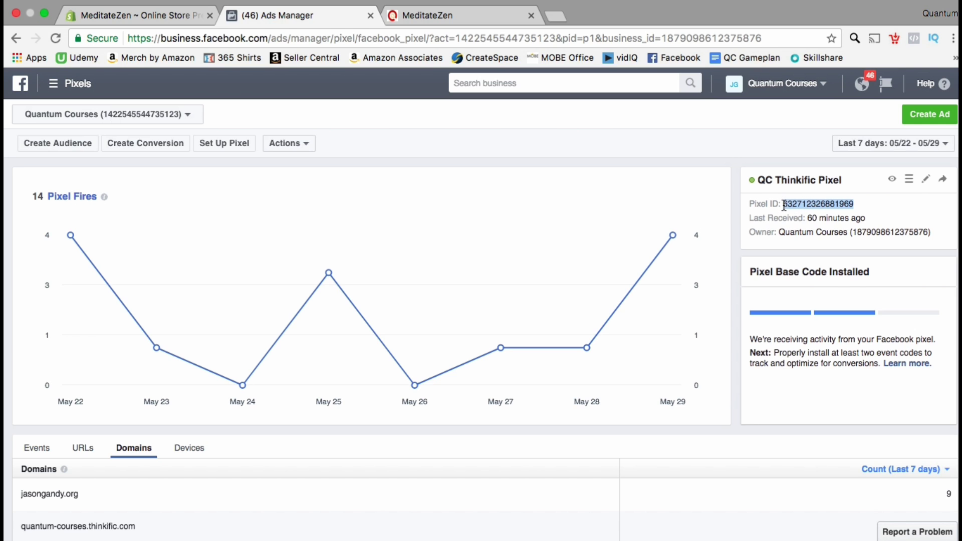
pyautogui.rightClick(807, 203)
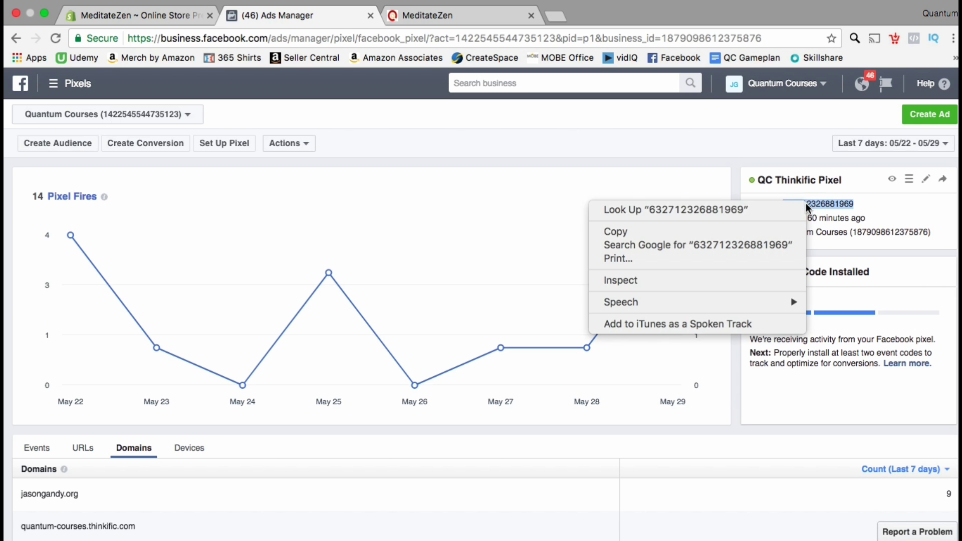
pyautogui.click(786, 233)
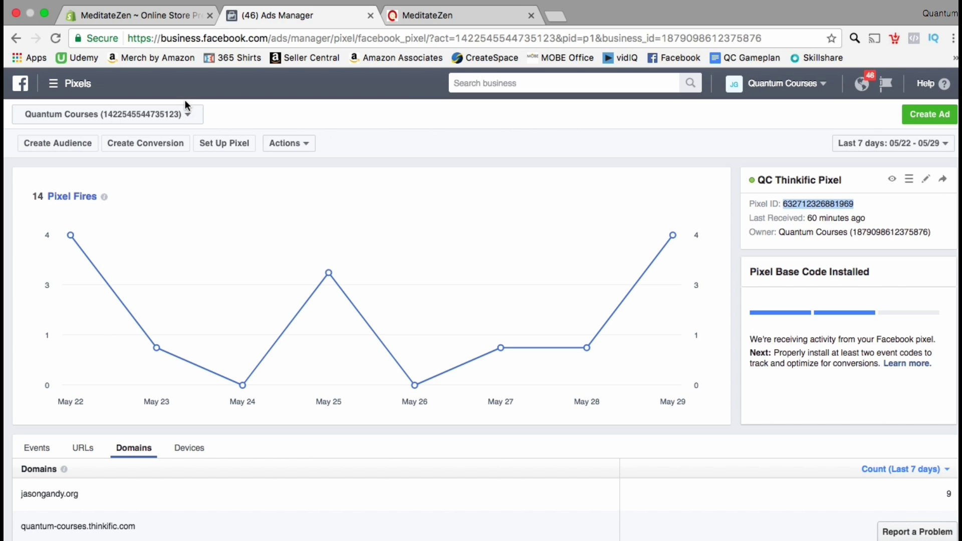
pyautogui.click(135, 17)
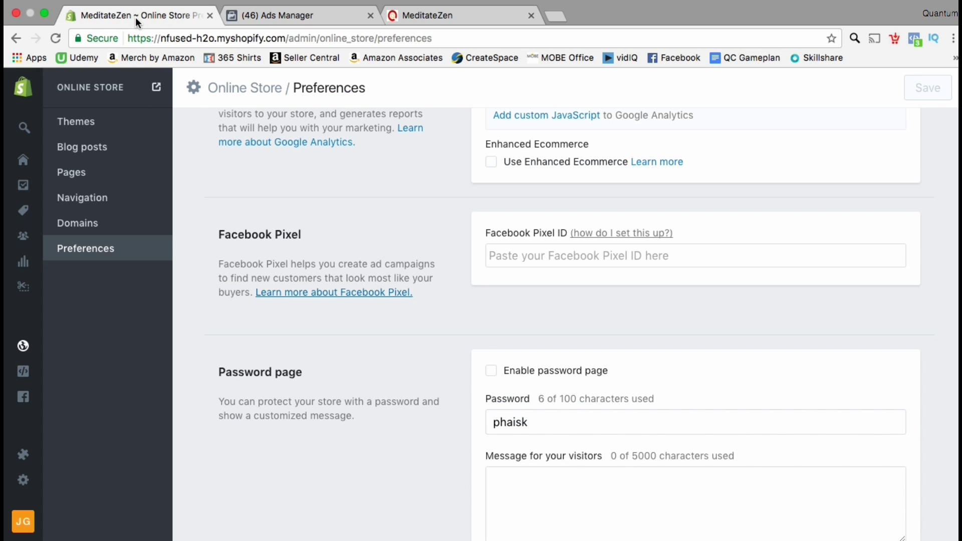
pyautogui.click(497, 254)
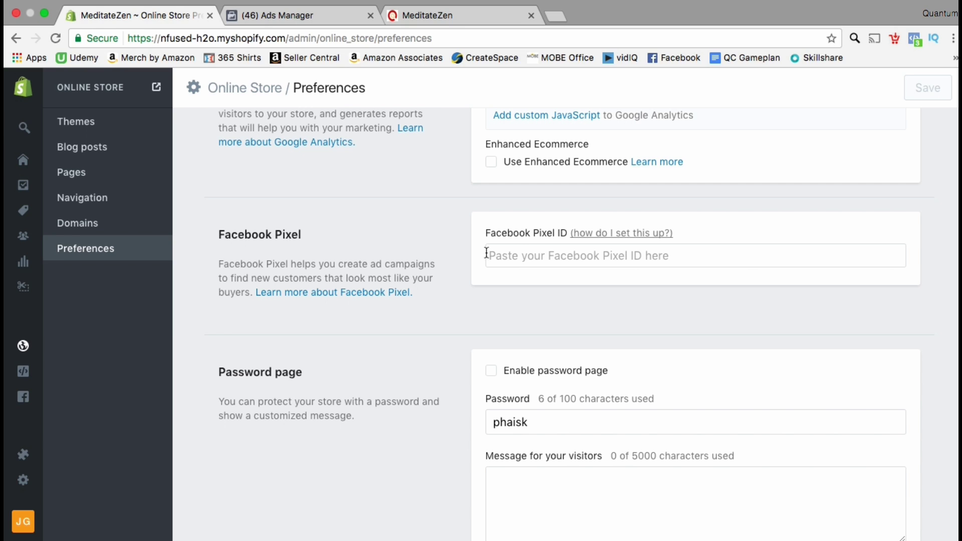
pyautogui.click(529, 251)
pyautogui.rightClick(528, 249)
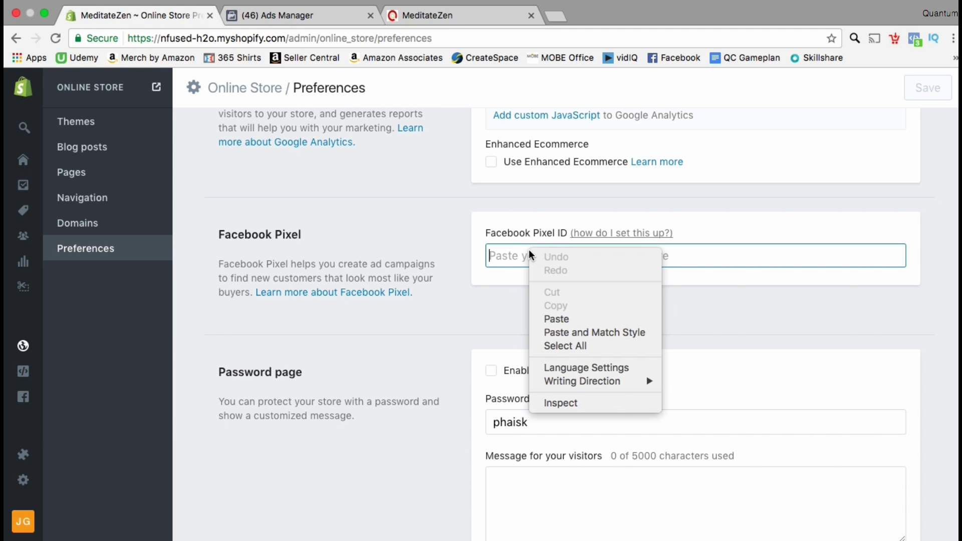
pyautogui.click(547, 317)
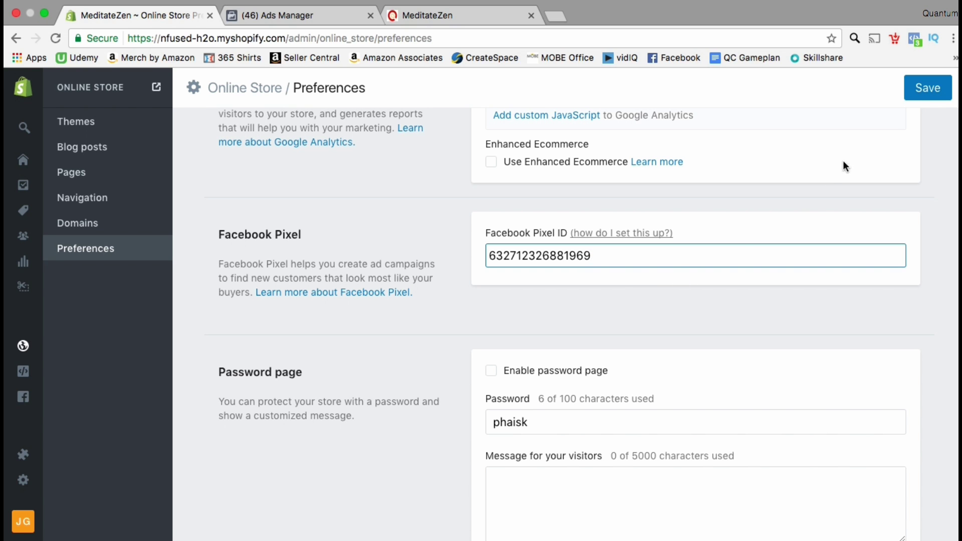
pyautogui.click(929, 89)
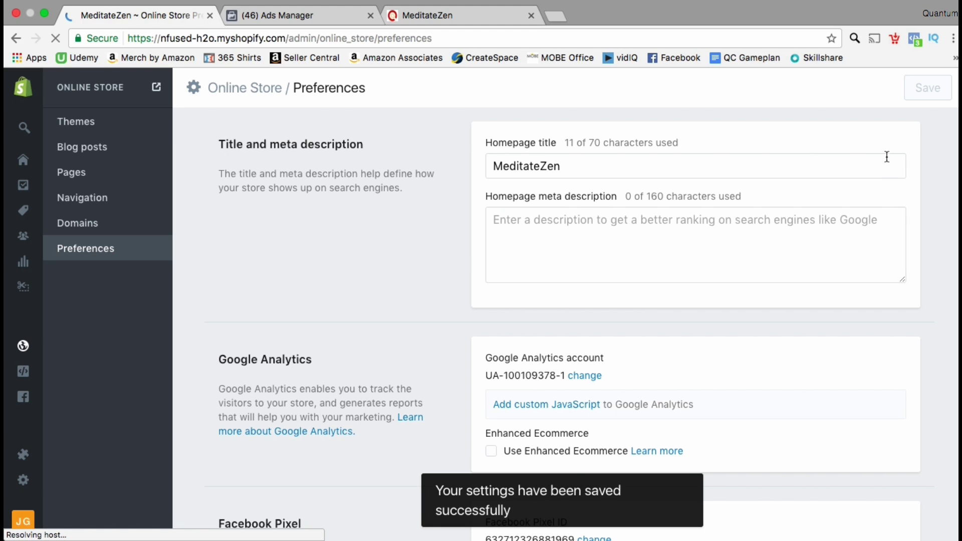
pyautogui.scroll(-5, 897, 187)
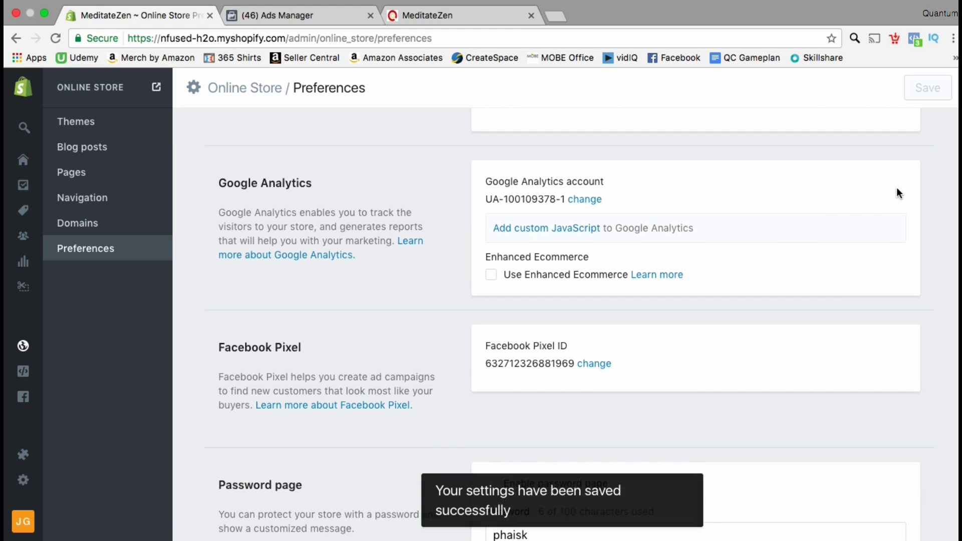